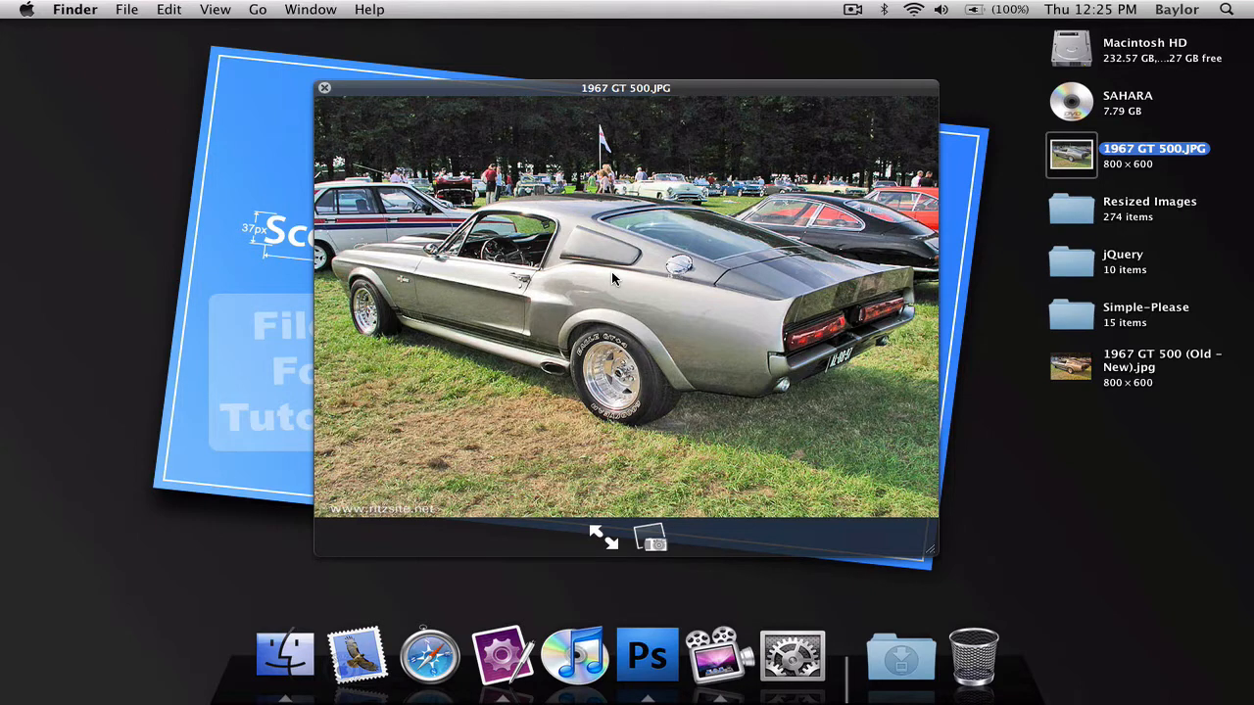
Preview the finished image 1967 GT 500 (Old - New).jpg, close the preview and open 1967 GT 500.JPG in Photoshop
{"action": "left_click", "coordinate": [1077, 378]}
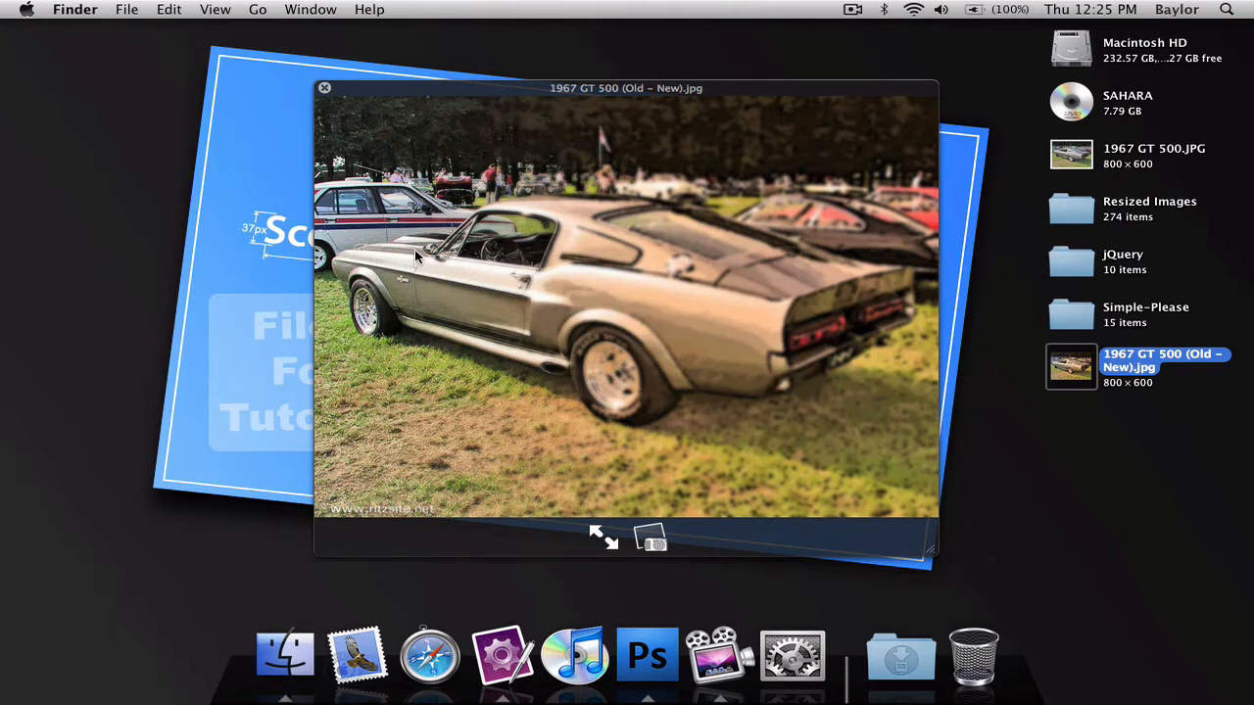
{"action": "key", "text": "space"}
{"action": "left_click_drag", "start_coordinate": [1041, 158], "coordinate": [641, 641]}
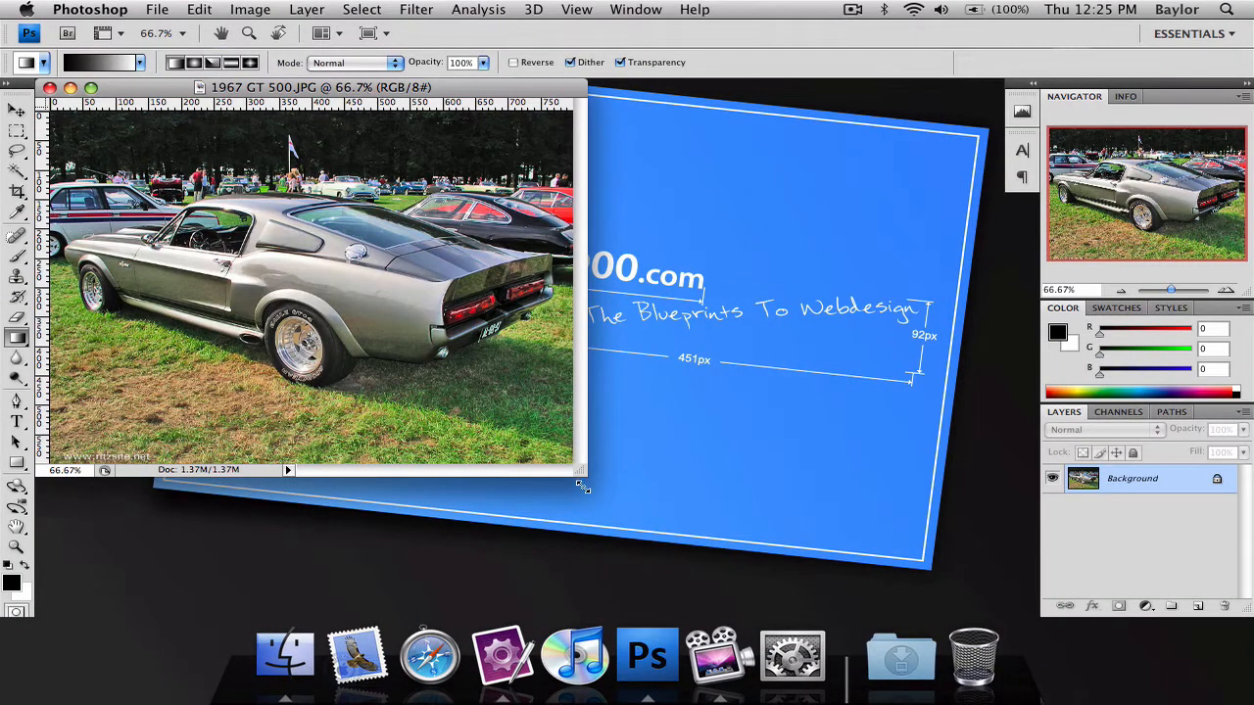
Enlarge the document window and set the image zoom to 100%
{"action": "left_click_drag", "start_coordinate": [578, 473], "coordinate": [902, 602]}
{"action": "key", "text": "h"}
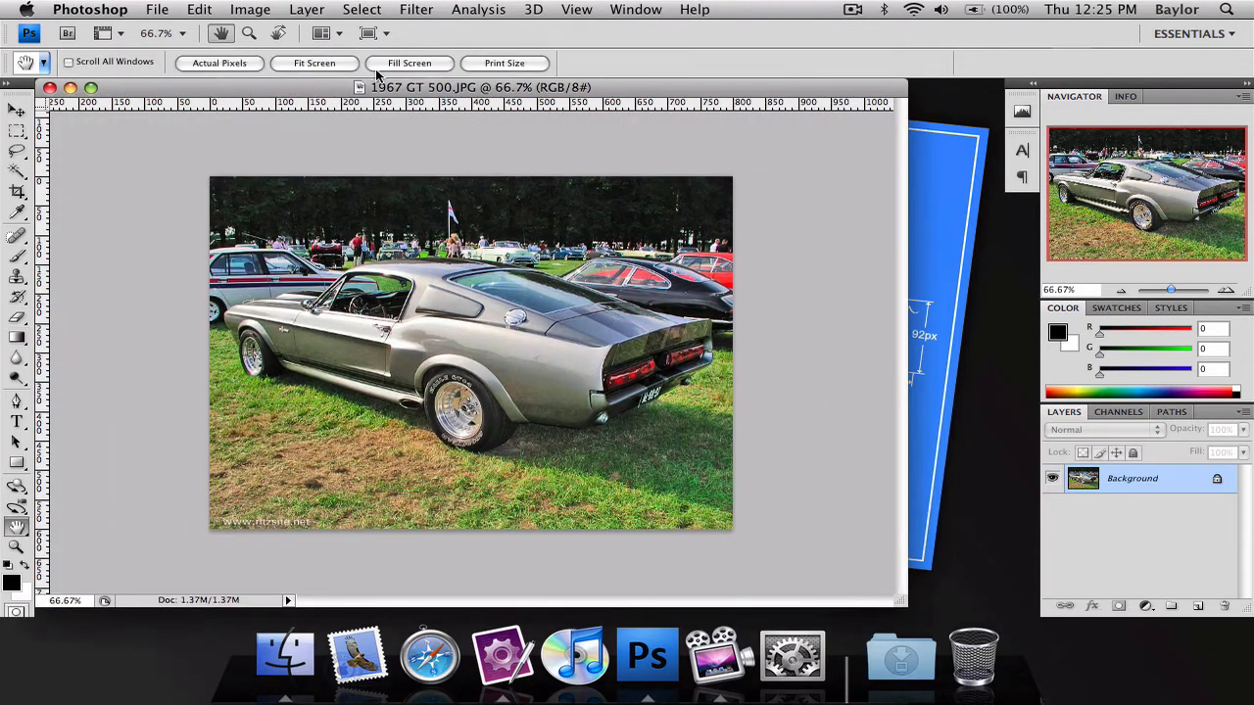
{"action": "left_click", "coordinate": [387, 66]}
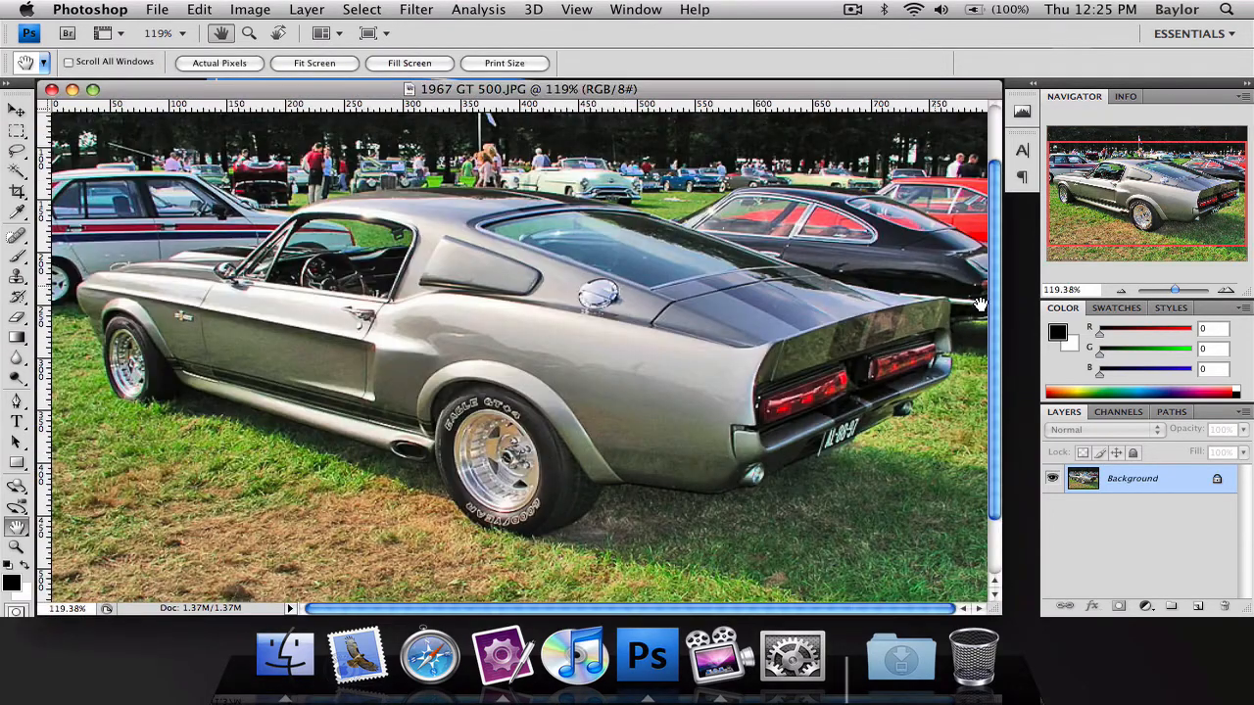
{"action": "left_click", "coordinate": [1121, 291]}
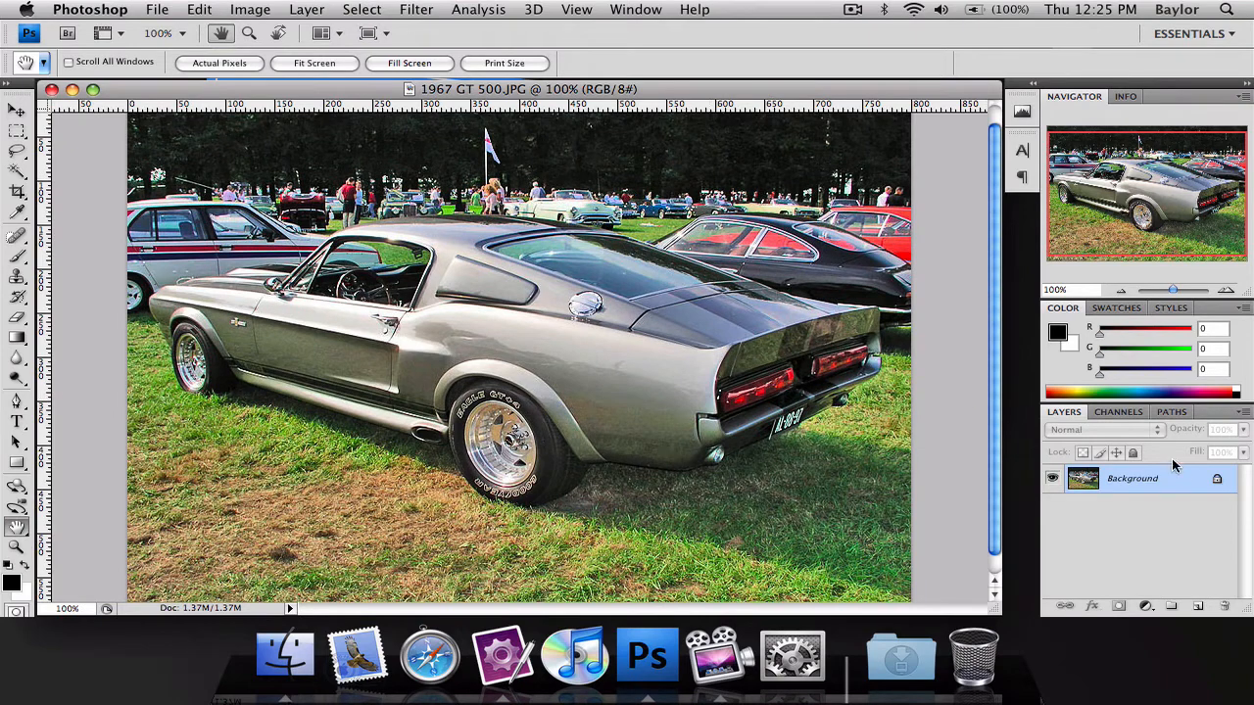
Duplicate the Background layer and make the copy the active layer
{"action": "left_click_drag", "start_coordinate": [1176, 478], "coordinate": [1198, 606]}
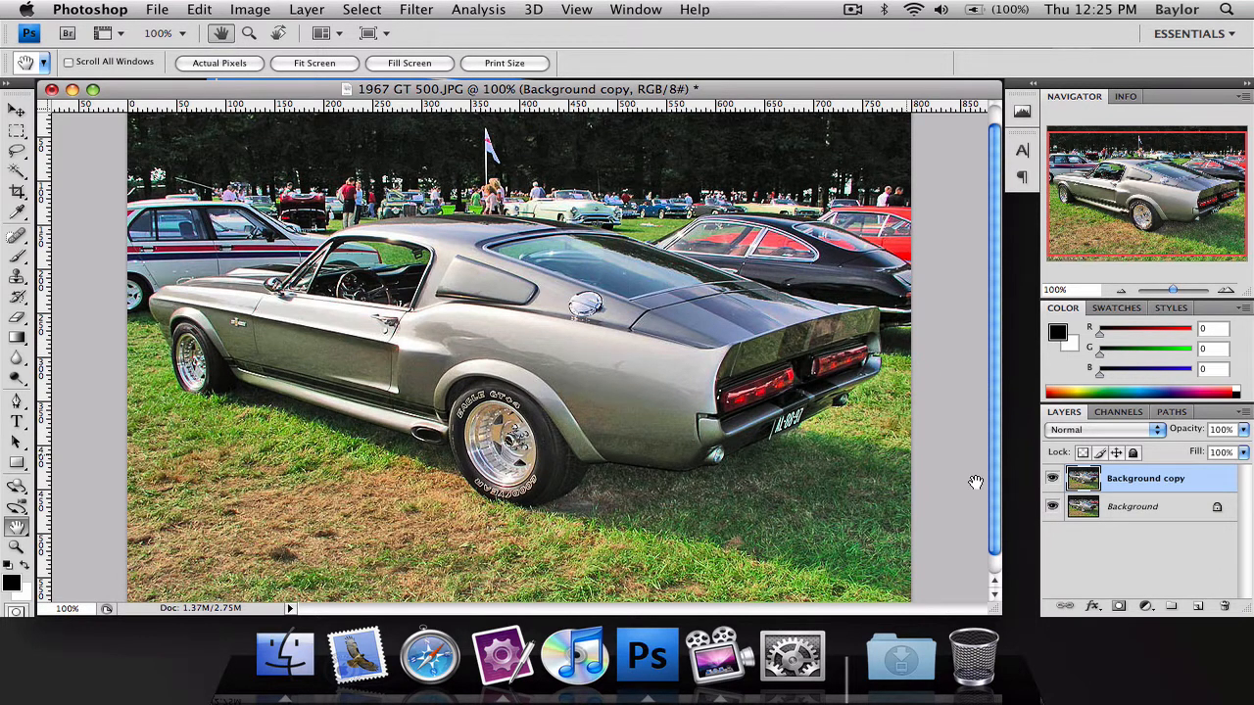
{"action": "left_click", "coordinate": [1187, 507]}
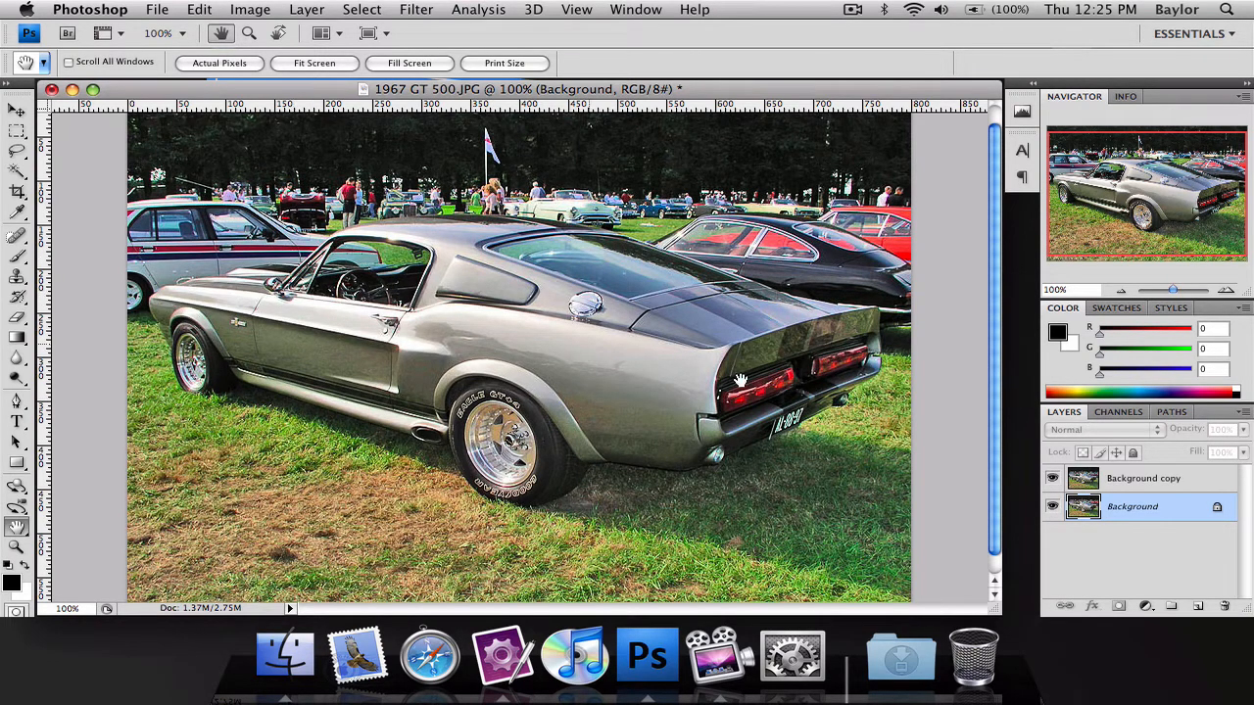
{"action": "left_click", "coordinate": [1223, 486]}
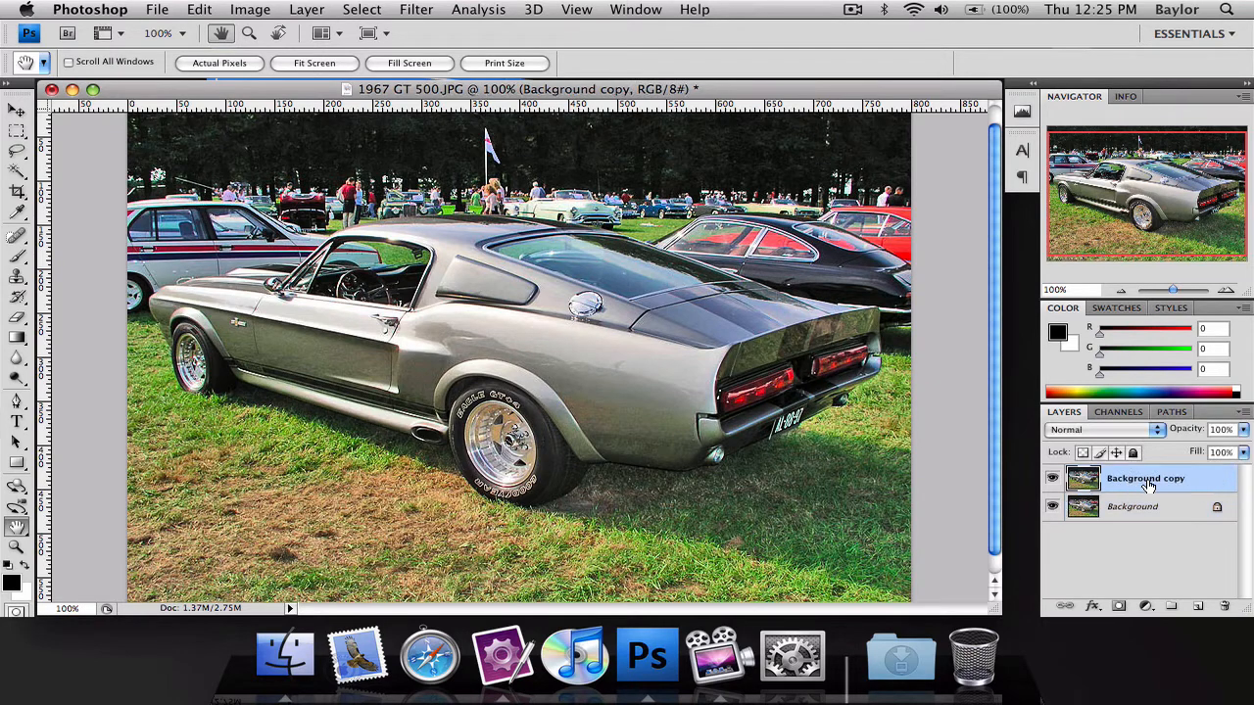
Apply the Poster Edges filter to the Background copy layer with edge thickness 2, edge intensity 1 and posterization 2
{"action": "left_click", "coordinate": [417, 9]}
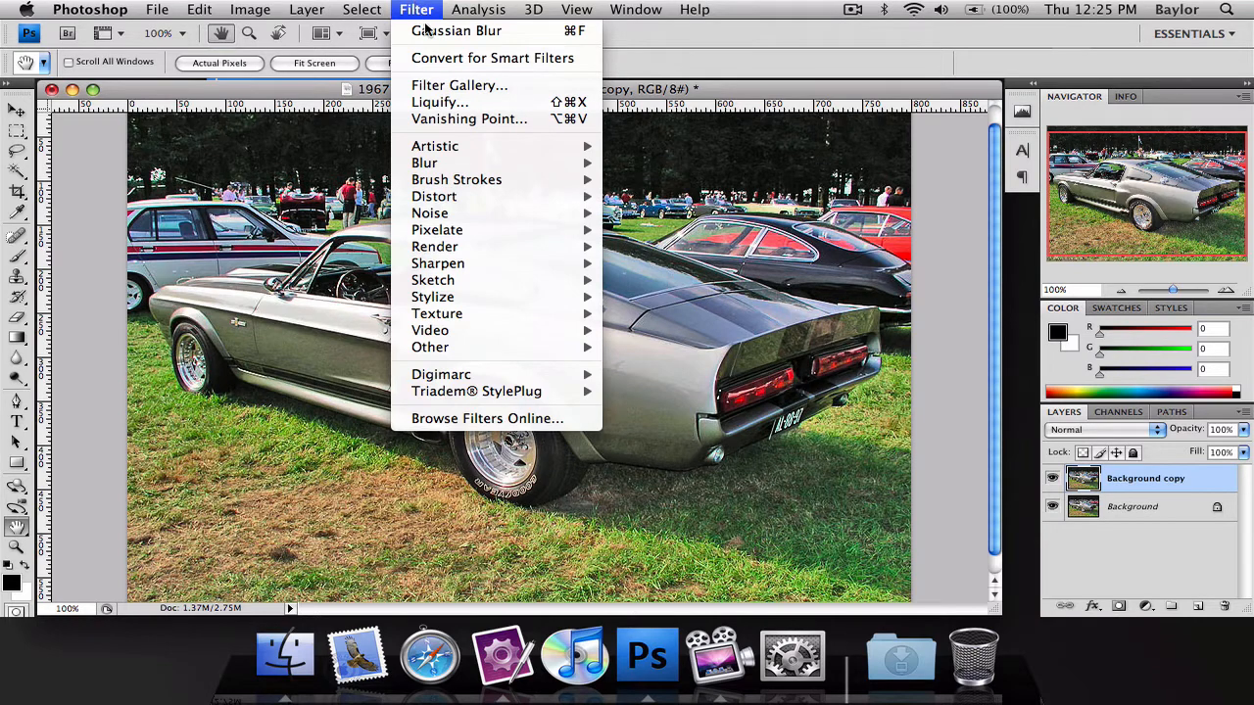
{"action": "left_click", "coordinate": [447, 85]}
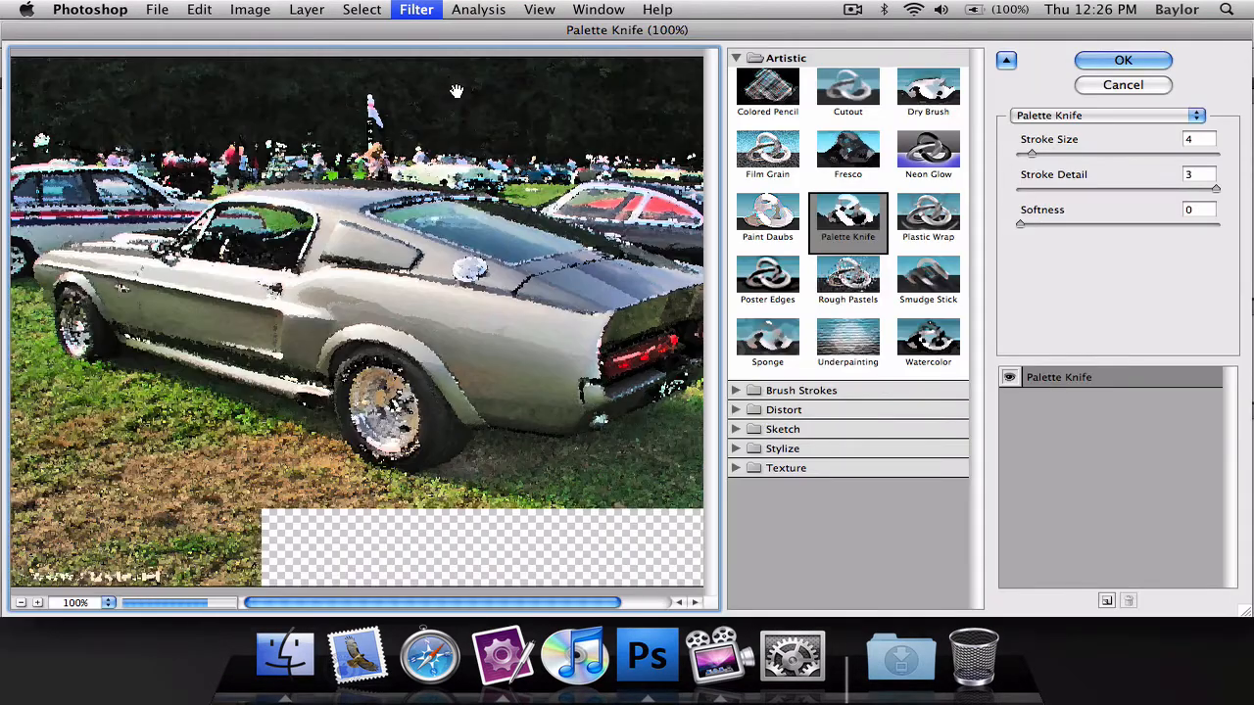
{"action": "left_click", "coordinate": [781, 279]}
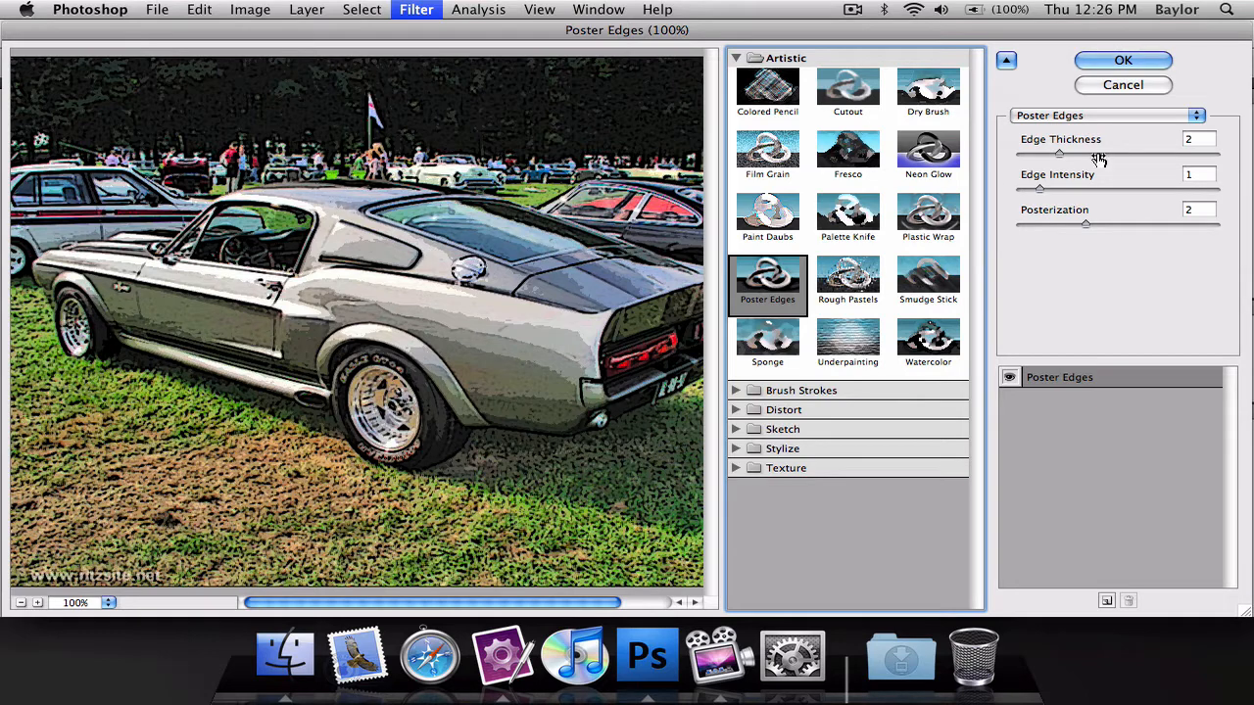
{"action": "left_click", "coordinate": [1148, 61]}
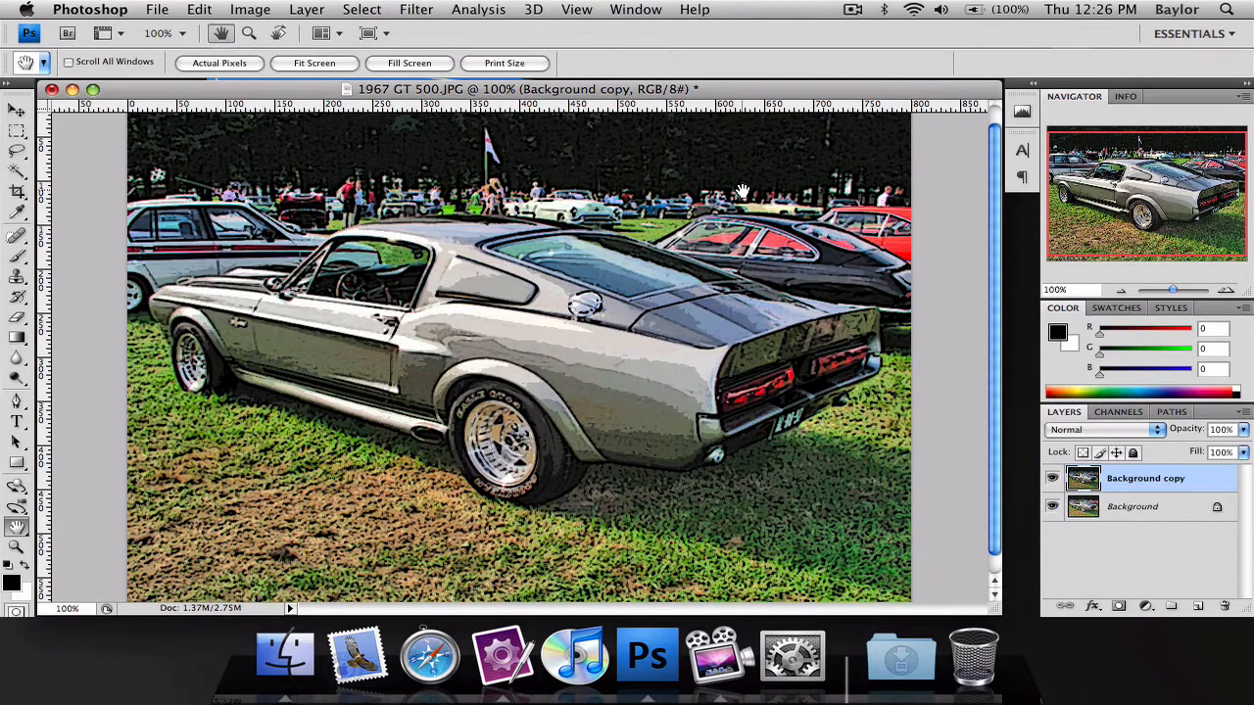
Apply the Palette Knife filter to the Background copy layer with stroke size 5, stroke detail 3 and softness 0
{"action": "left_click", "coordinate": [415, 8]}
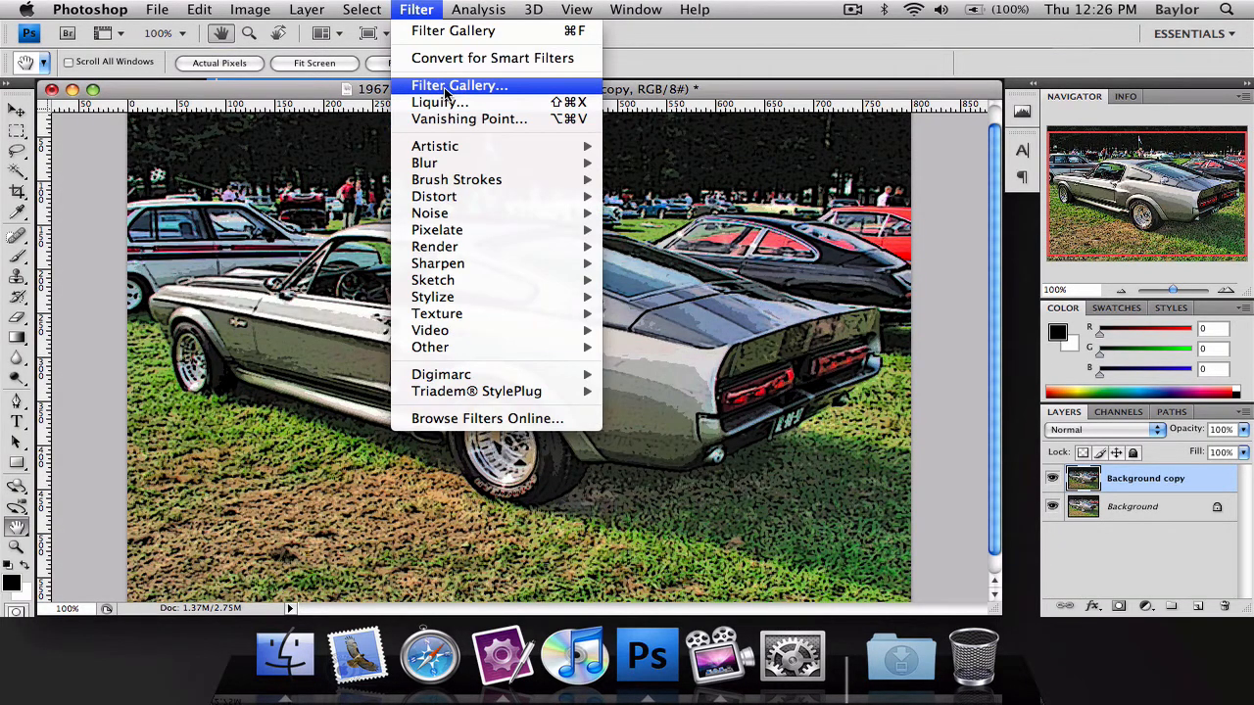
{"action": "left_click", "coordinate": [446, 86]}
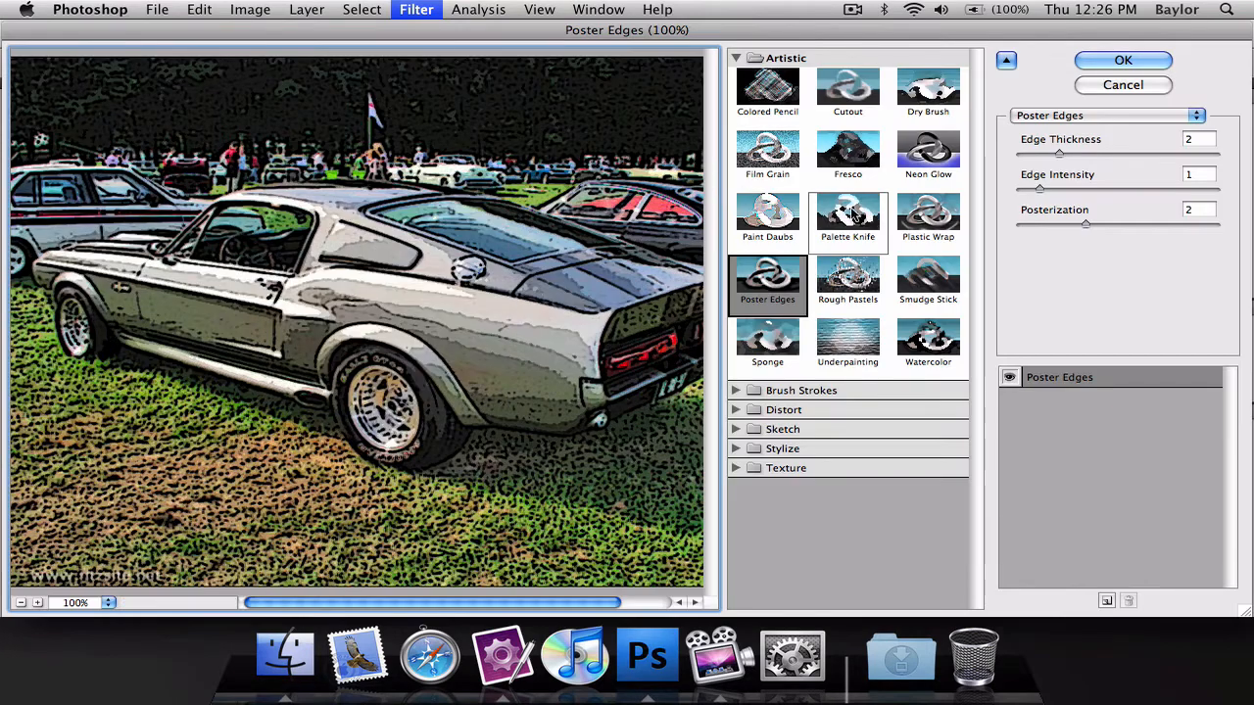
{"action": "left_click", "coordinate": [846, 214]}
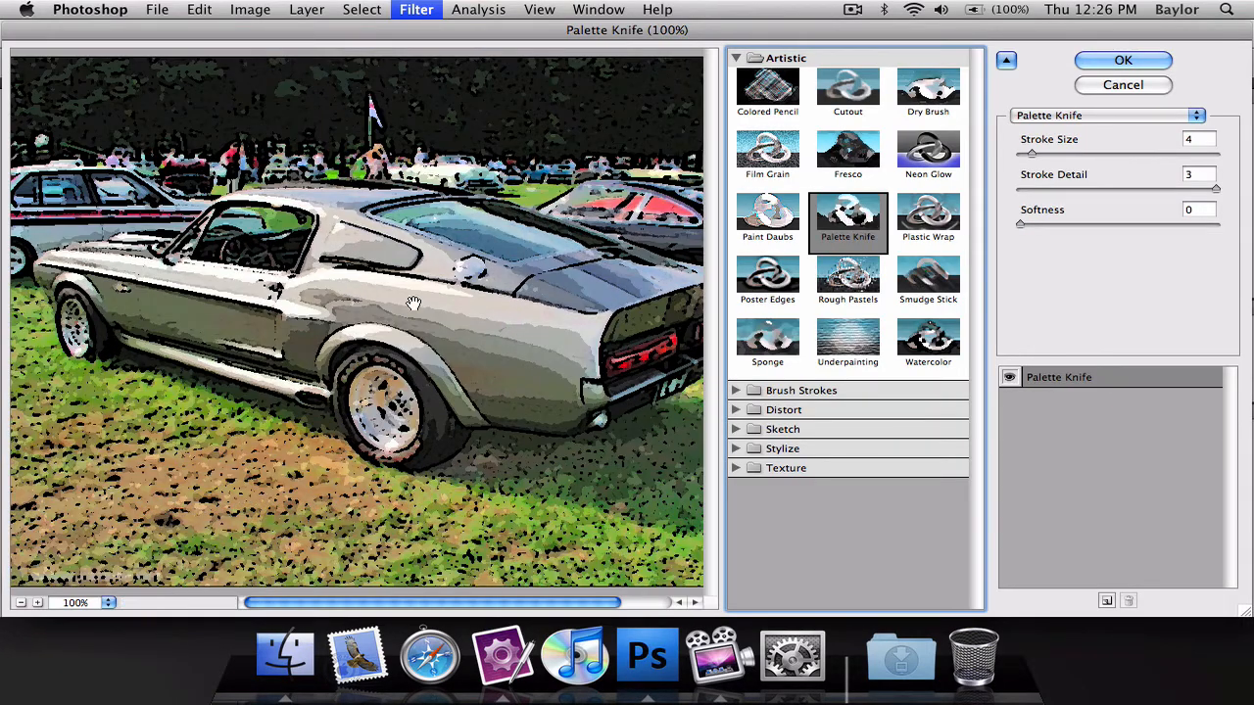
{"action": "left_click", "coordinate": [1039, 154]}
{"action": "mouse_move", "coordinate": [1044, 155]}
{"action": "left_mouse_down"}
{"action": "mouse_move", "coordinate": [1061, 154]}
{"action": "mouse_move", "coordinate": [1040, 154]}
{"action": "left_mouse_up"}
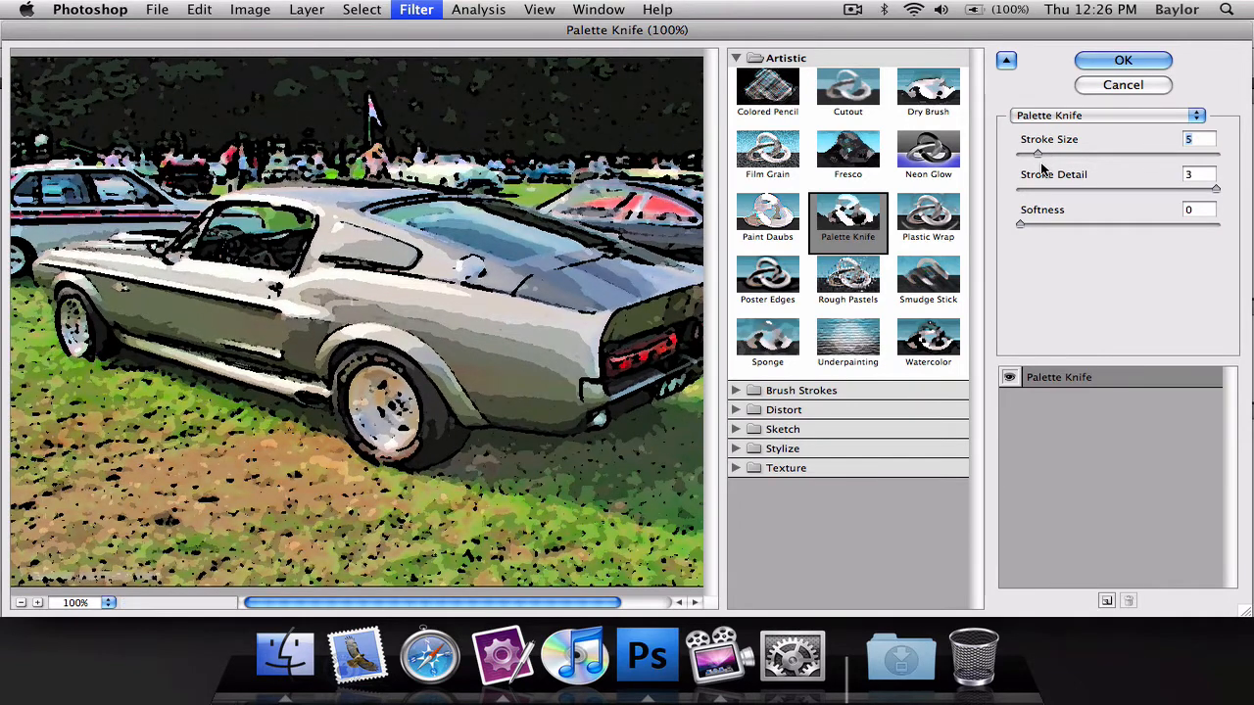
{"action": "left_click", "coordinate": [1117, 60]}
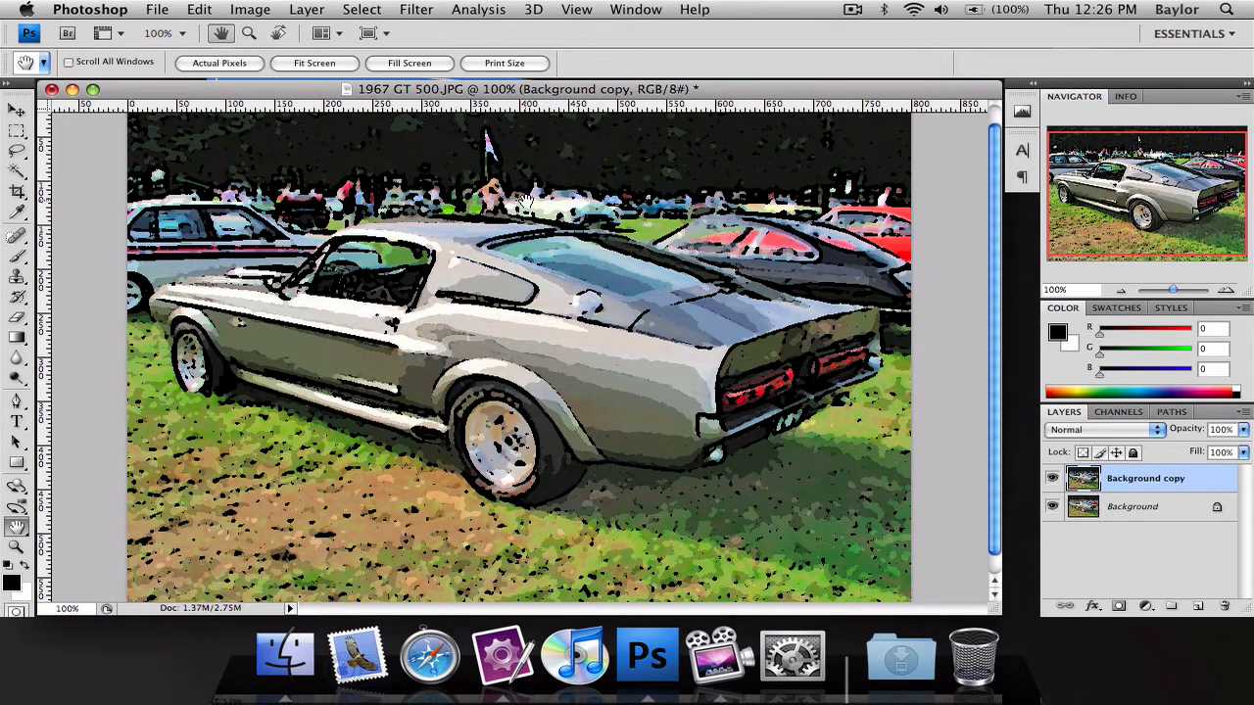
Convert the Background copy layer to black and white using the Default preset of the Black & White adjustment
{"action": "left_click", "coordinate": [307, 8]}
{"action": "mouse_move", "coordinate": [280, 8]}
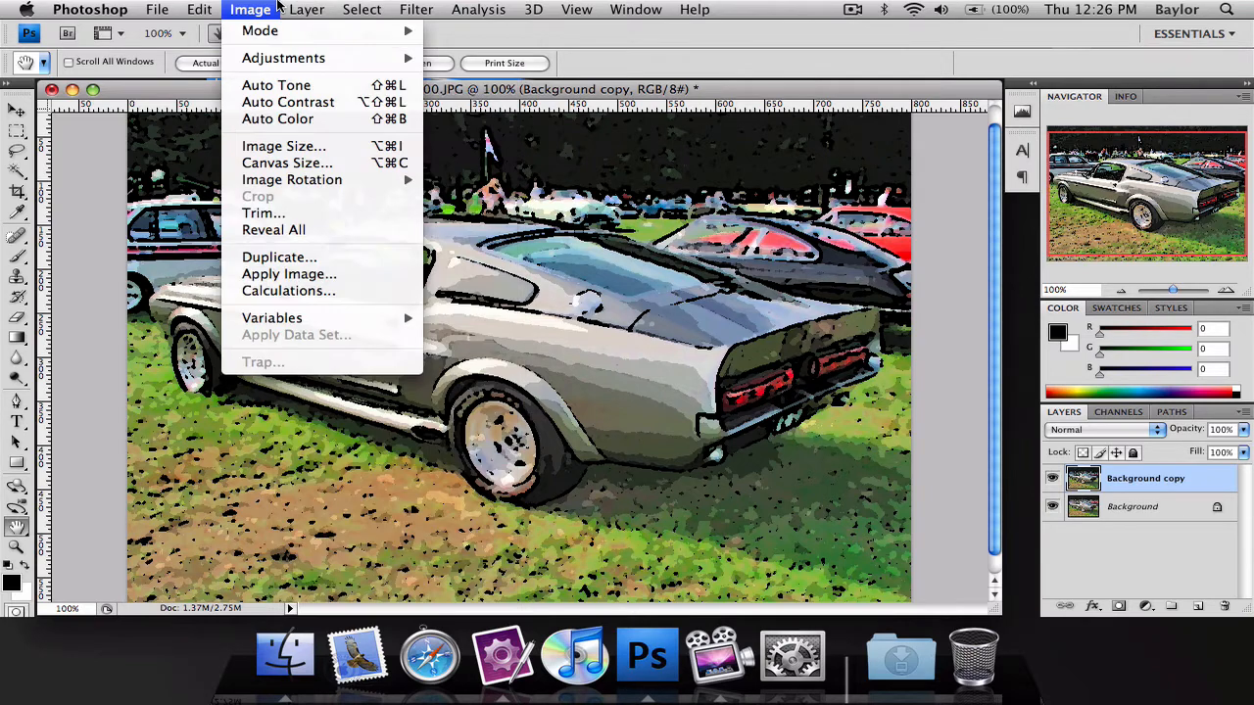
{"action": "mouse_move", "coordinate": [294, 59]}
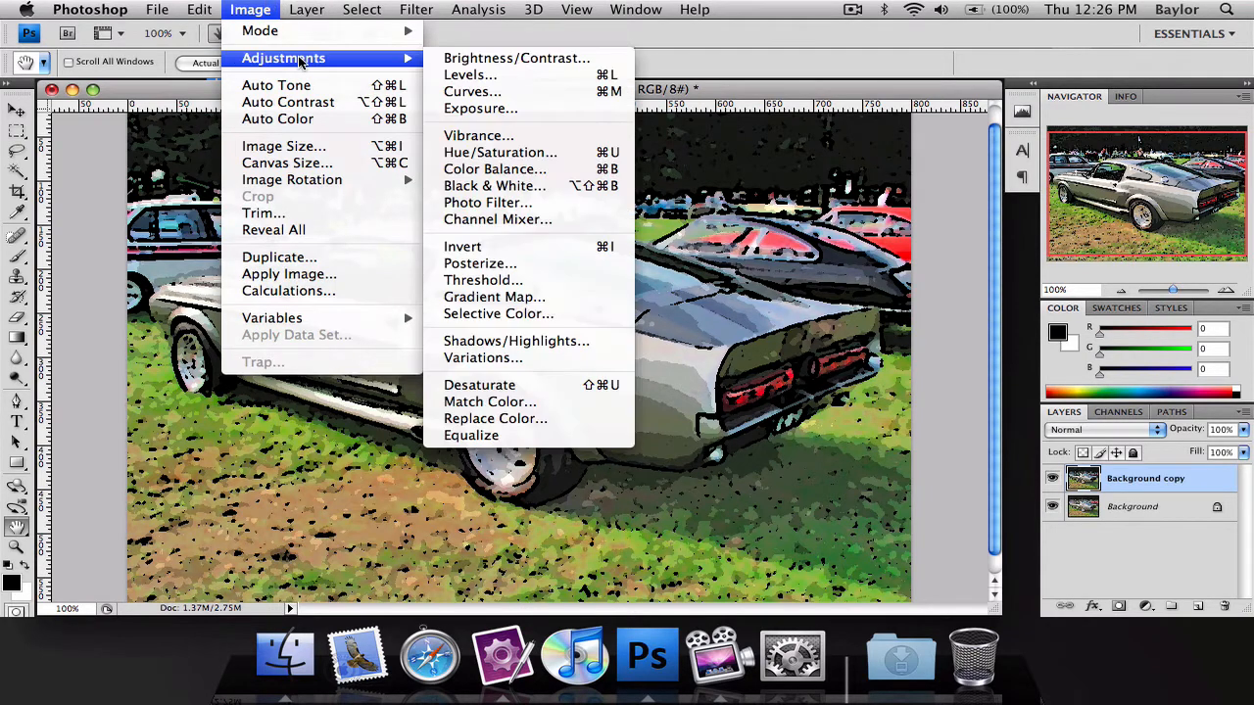
{"action": "left_click", "coordinate": [532, 185]}
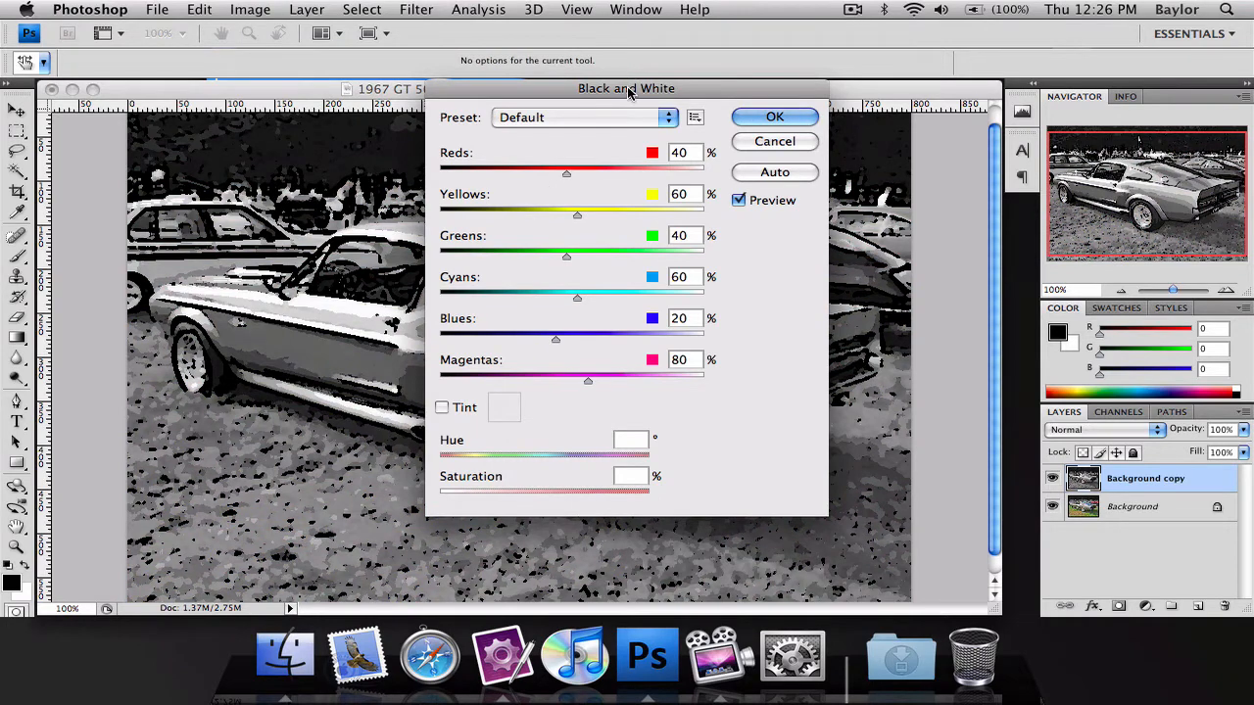
{"action": "left_click_drag", "start_coordinate": [629, 88], "coordinate": [1026, 242]}
{"action": "left_click_drag", "start_coordinate": [1149, 243], "coordinate": [959, 149]}
{"action": "left_click", "coordinate": [975, 159]}
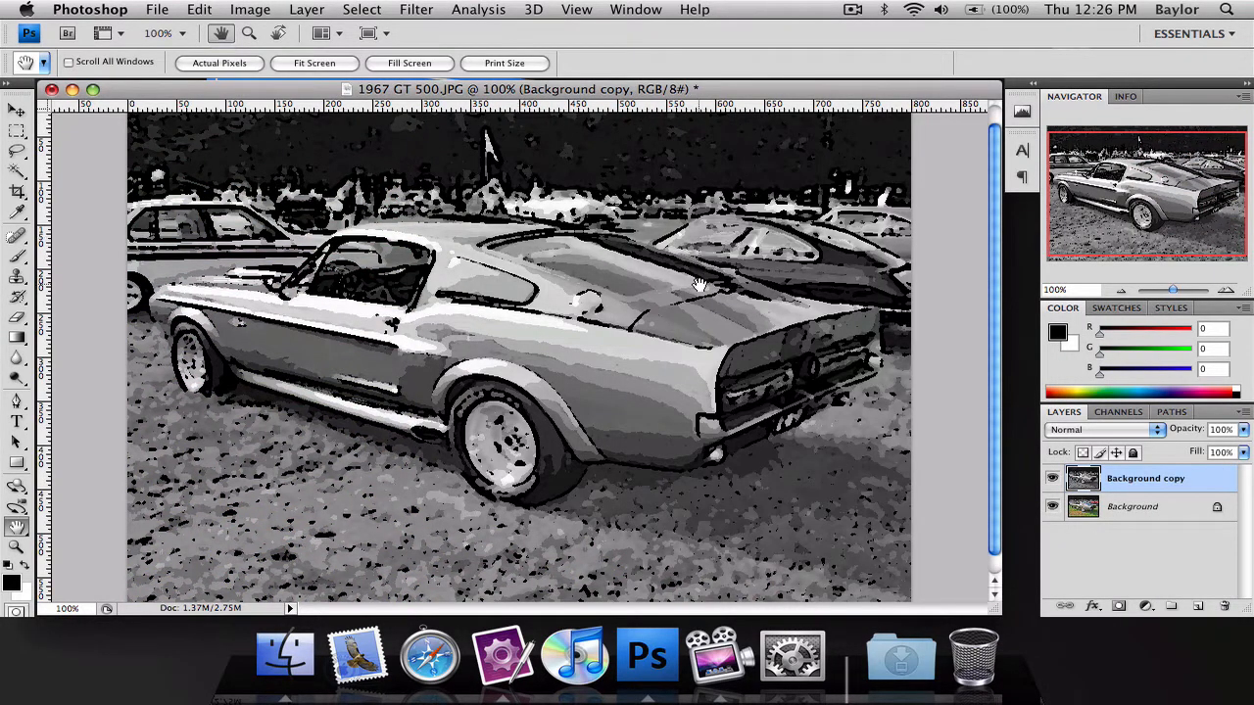
Add a layer mask to the Background copy layer and draw a horizontal black-to-white linear gradient on it from the car's door to its rear
{"action": "left_click", "coordinate": [1120, 607]}
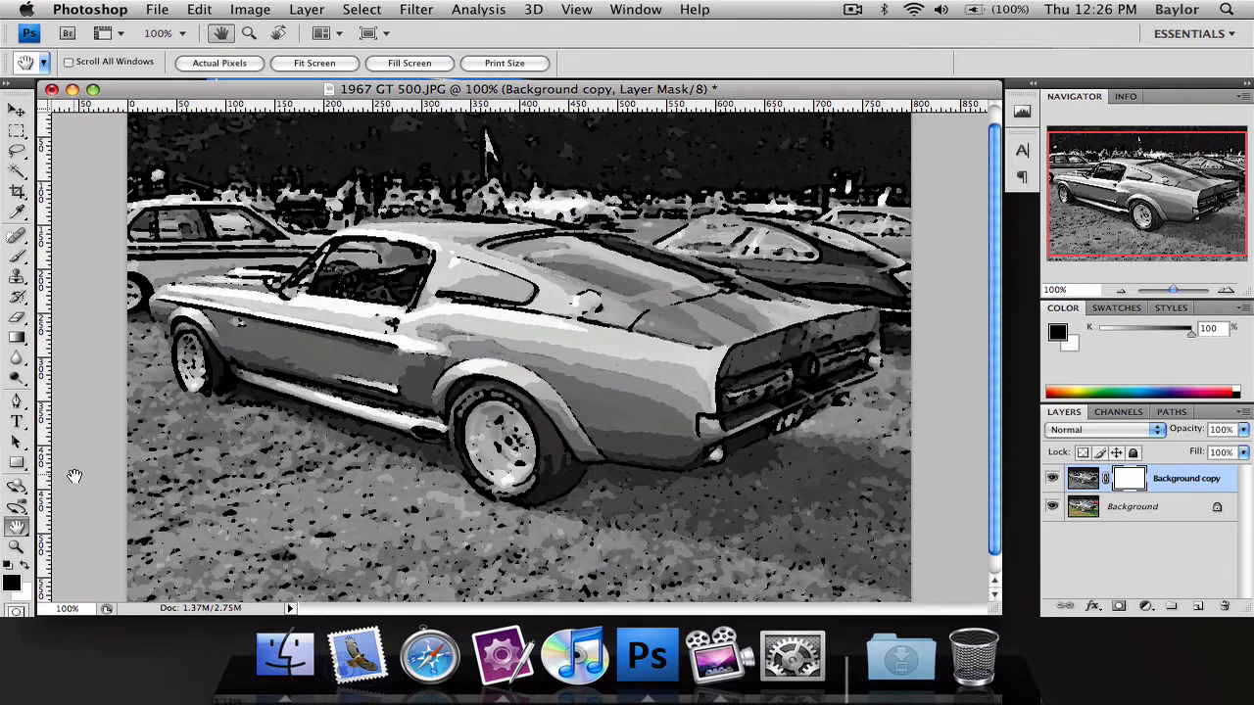
{"action": "key", "text": "x"}
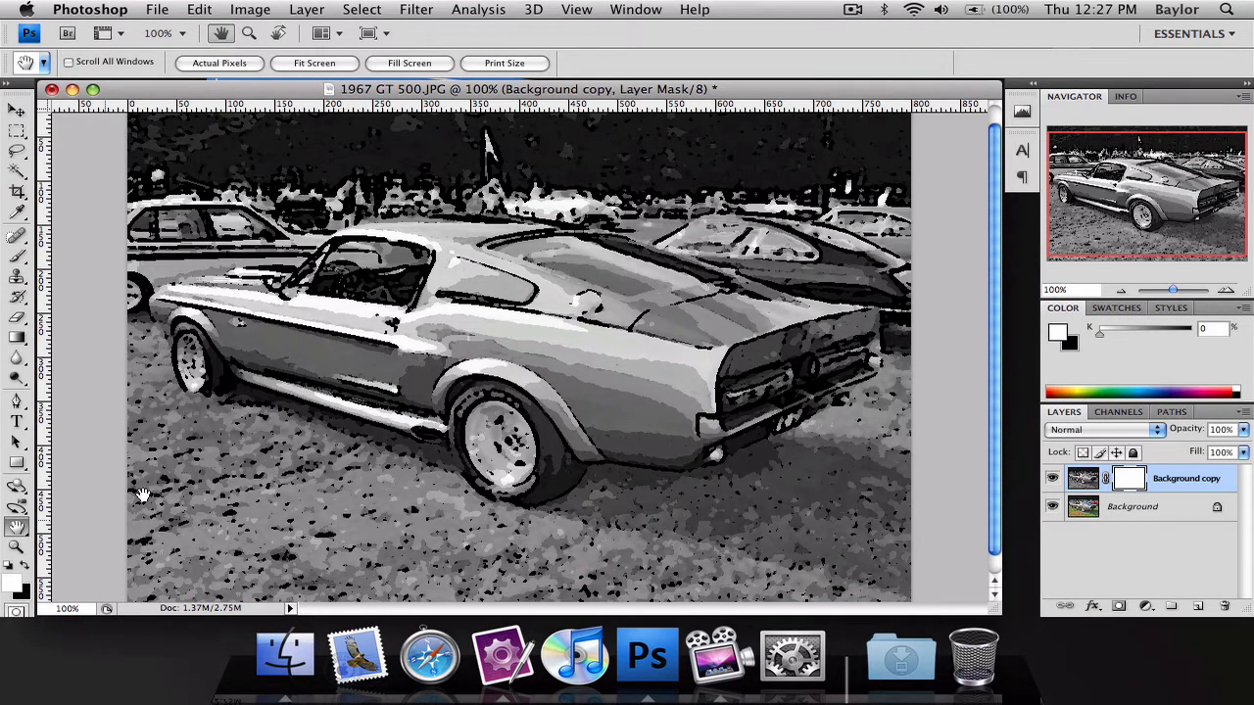
{"action": "key", "text": "g"}
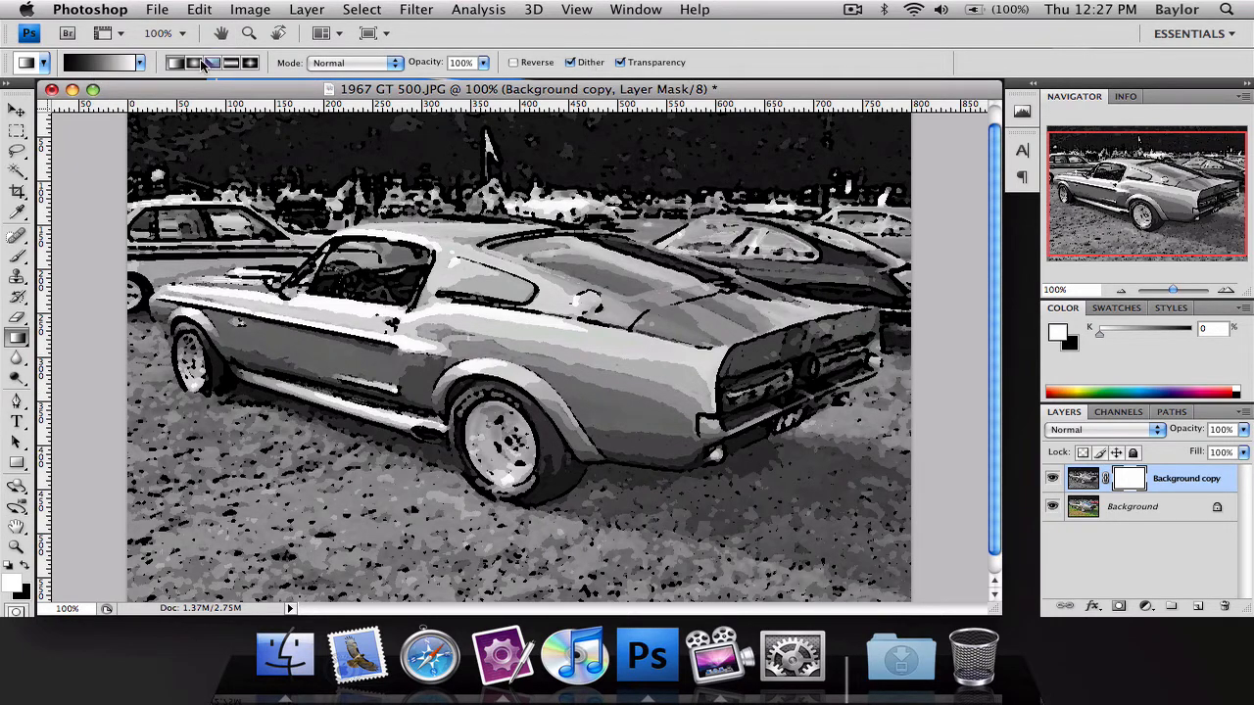
{"action": "left_click", "coordinate": [140, 63]}
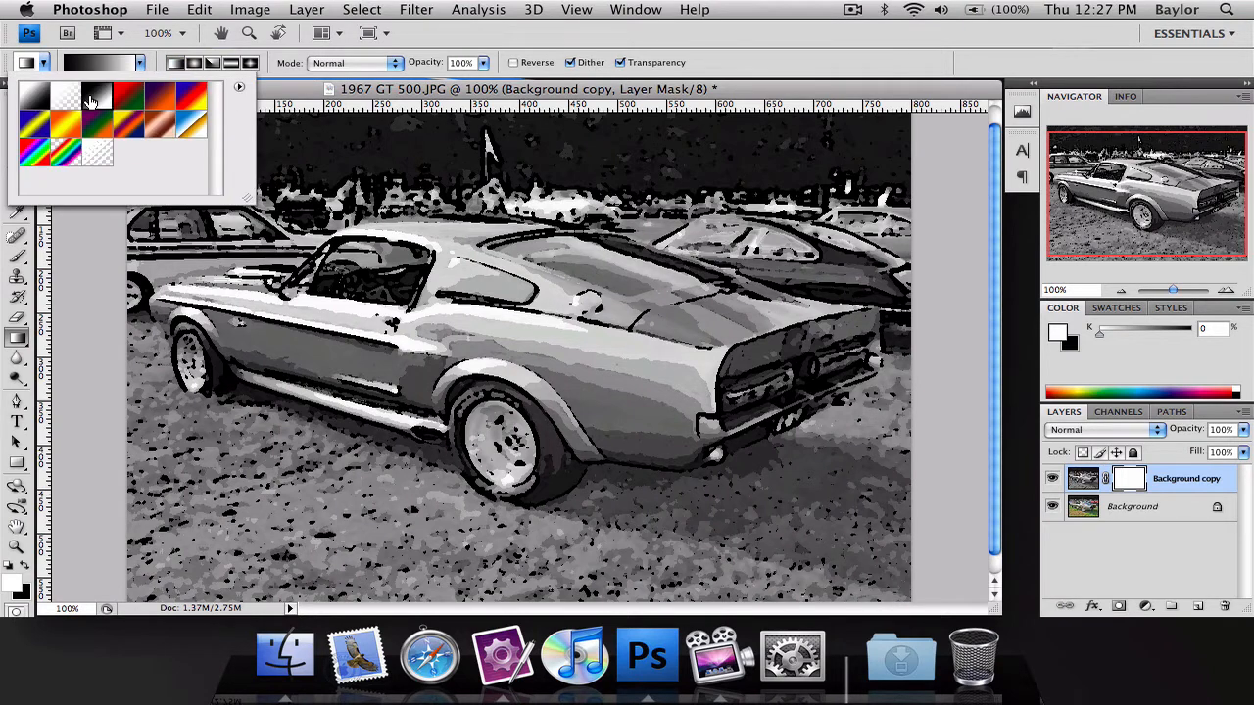
{"action": "left_click", "coordinate": [138, 66]}
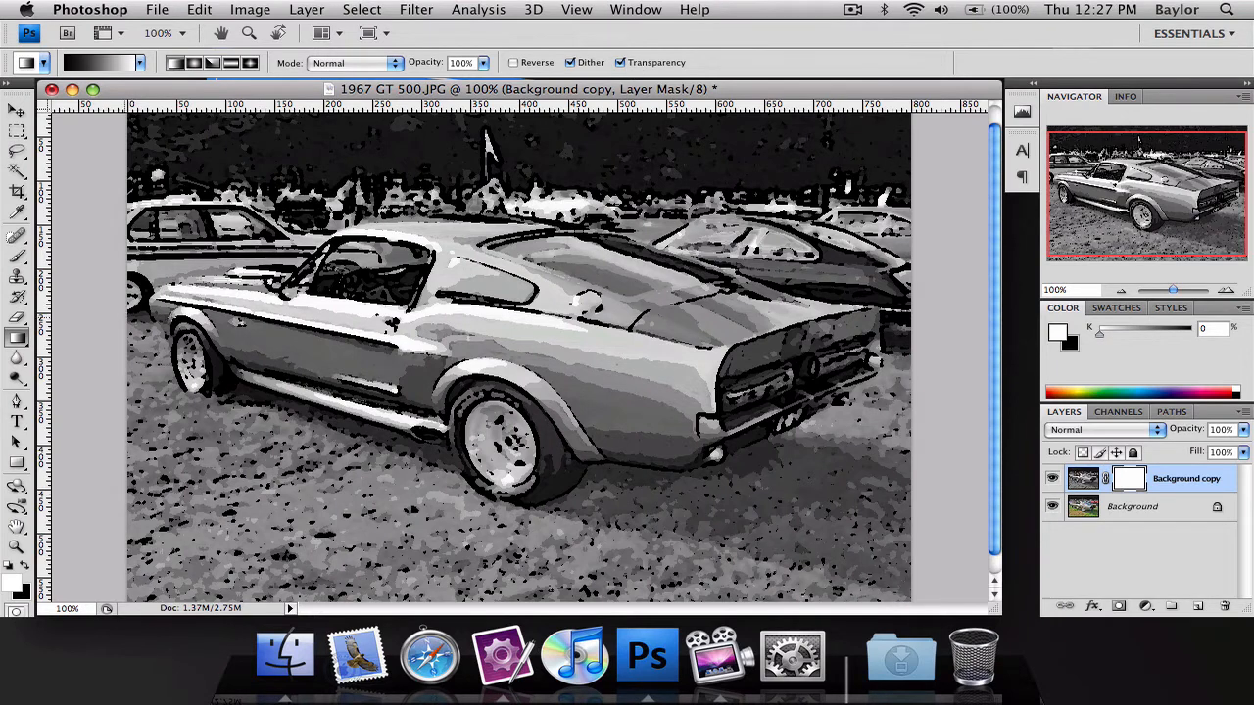
{"action": "left_click_drag", "start_coordinate": [251, 306], "coordinate": [675, 306]}
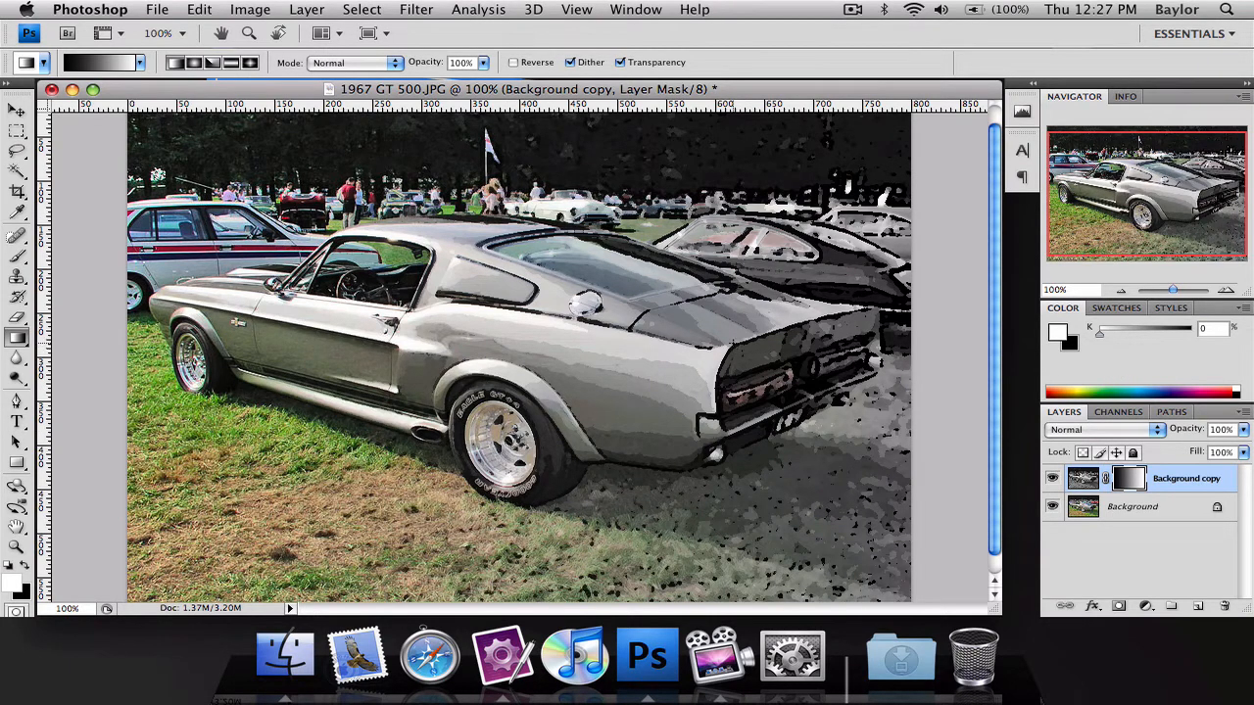
Apply a Gaussian Blur with a 2.3-pixel radius to the Background copy layer's mask
{"action": "left_click", "coordinate": [416, 9]}
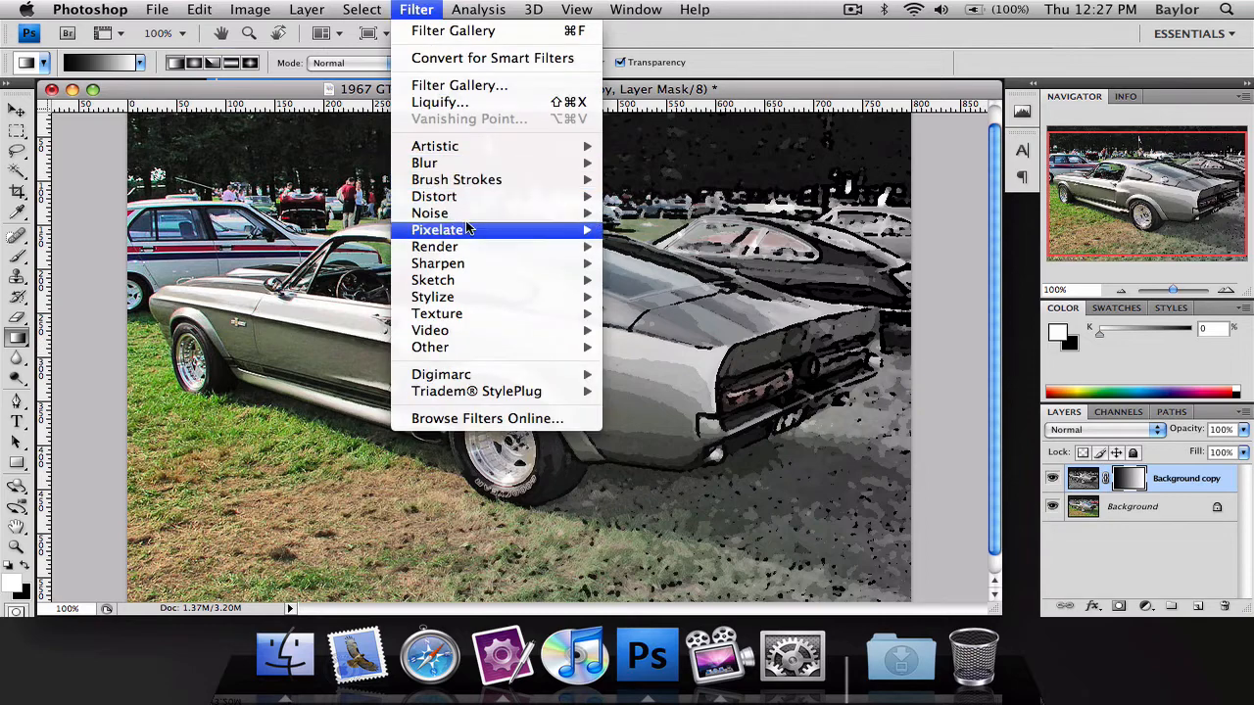
{"action": "mouse_move", "coordinate": [466, 164]}
{"action": "left_click", "coordinate": [674, 229]}
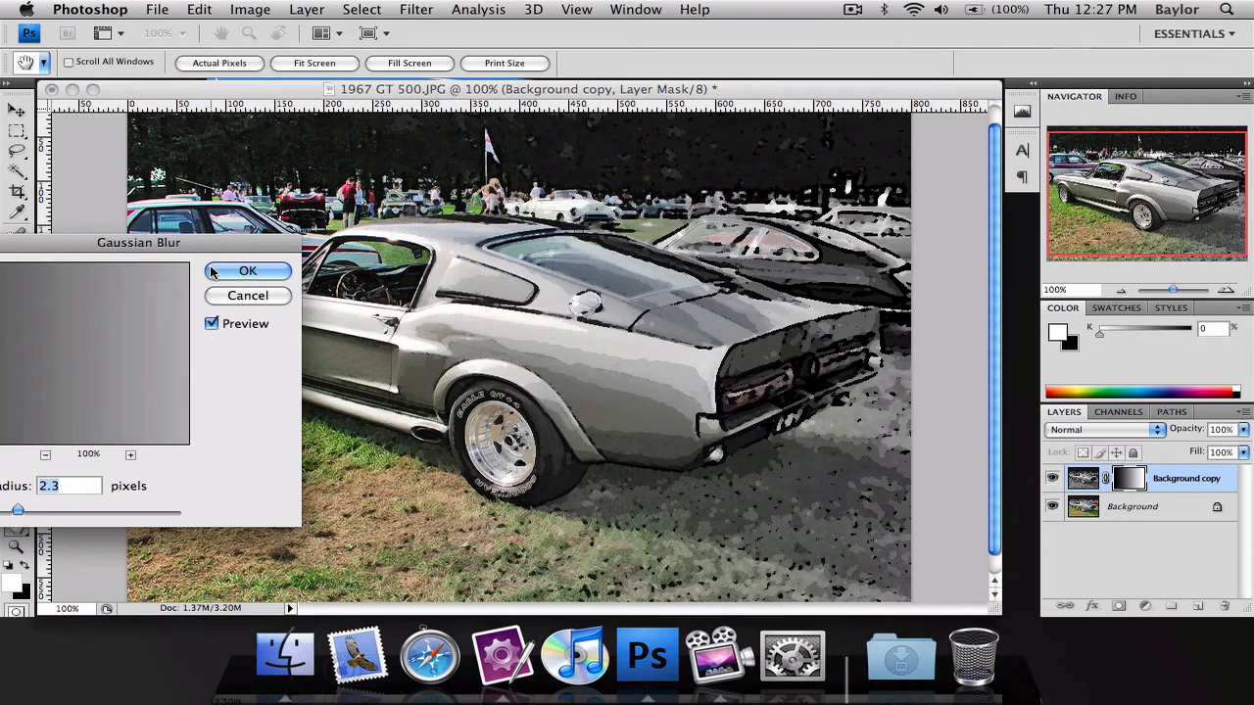
{"action": "left_click", "coordinate": [247, 272]}
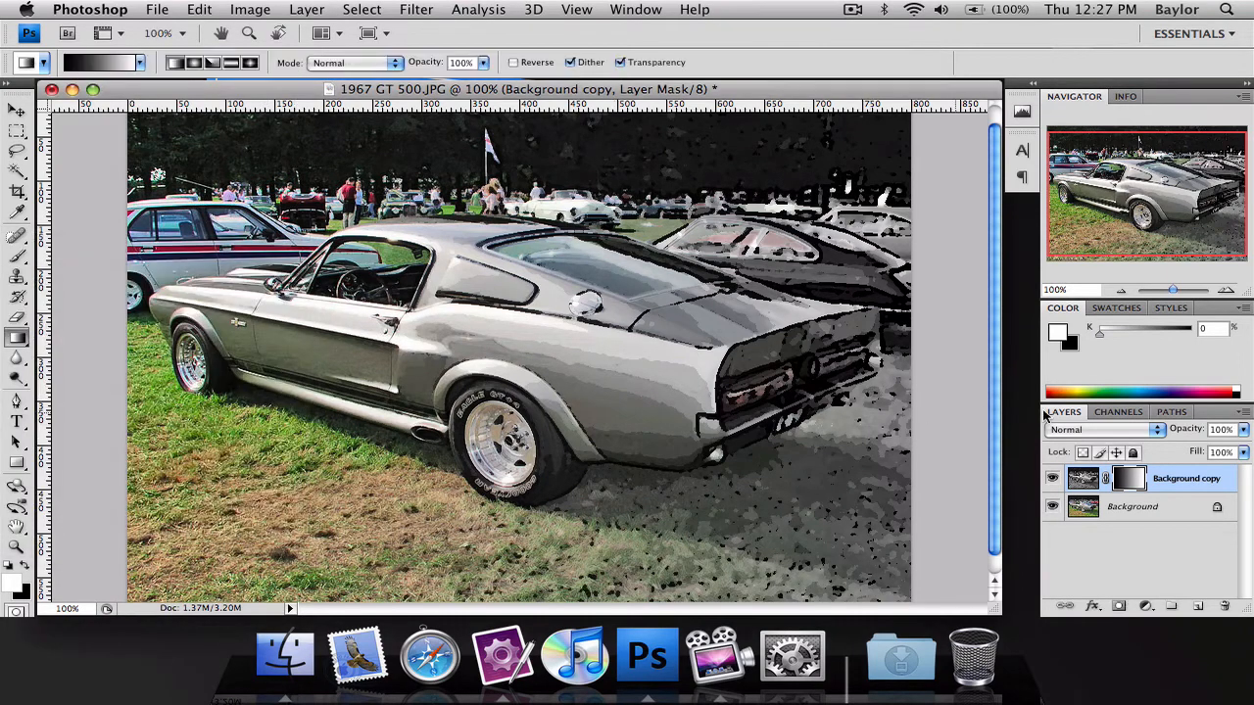
Target the image of the Background copy layer instead of its mask and apply a Gaussian Blur with a 2.3-pixel radius
{"action": "left_click", "coordinate": [1084, 478]}
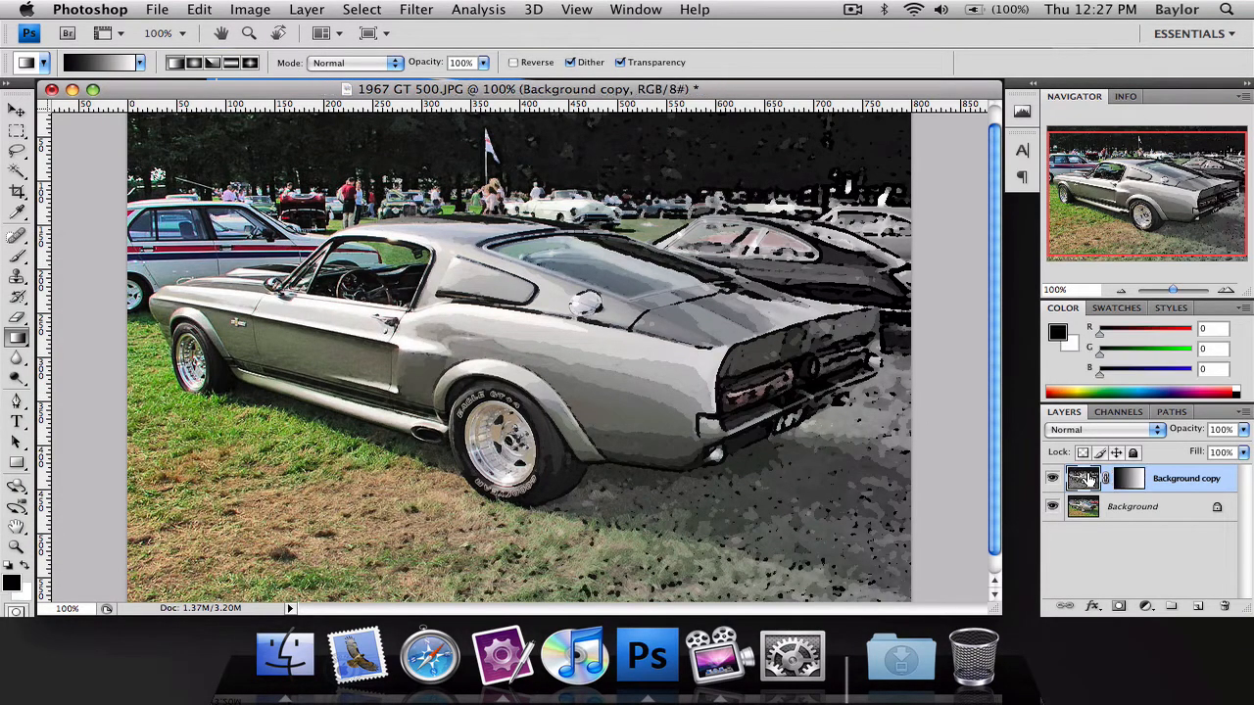
{"action": "left_click", "coordinate": [413, 9]}
{"action": "mouse_move", "coordinate": [534, 165]}
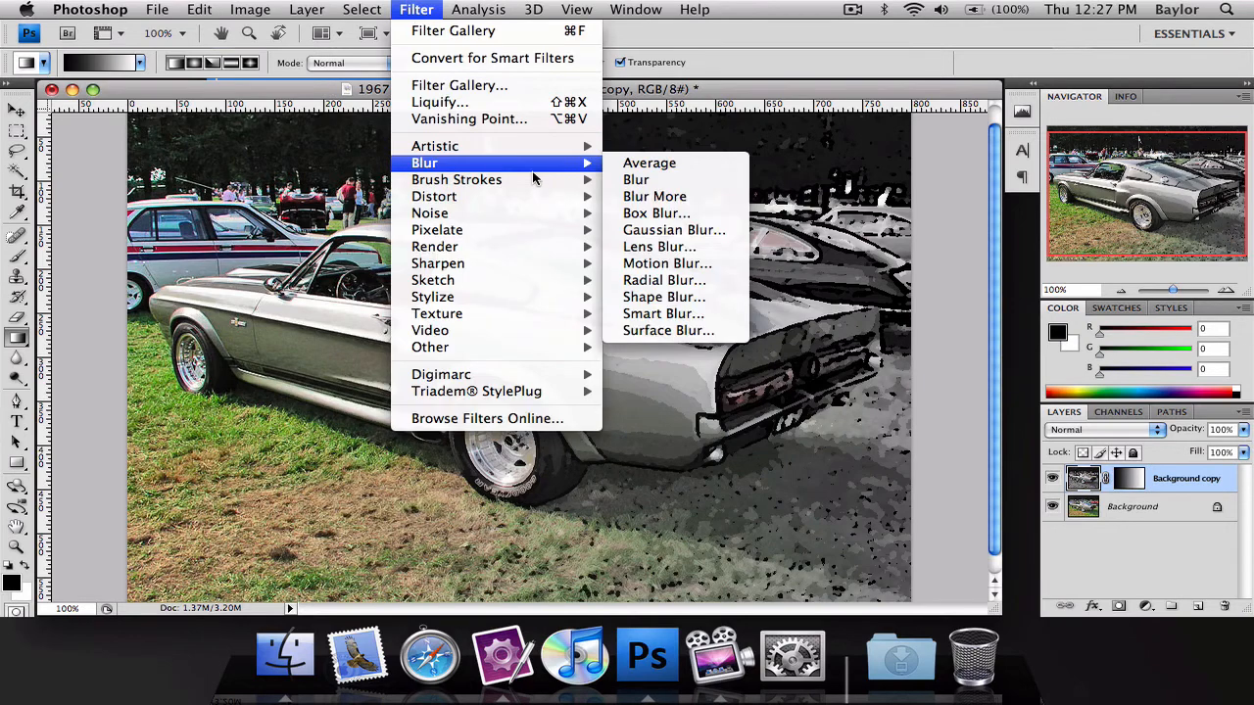
{"action": "left_click", "coordinate": [667, 232]}
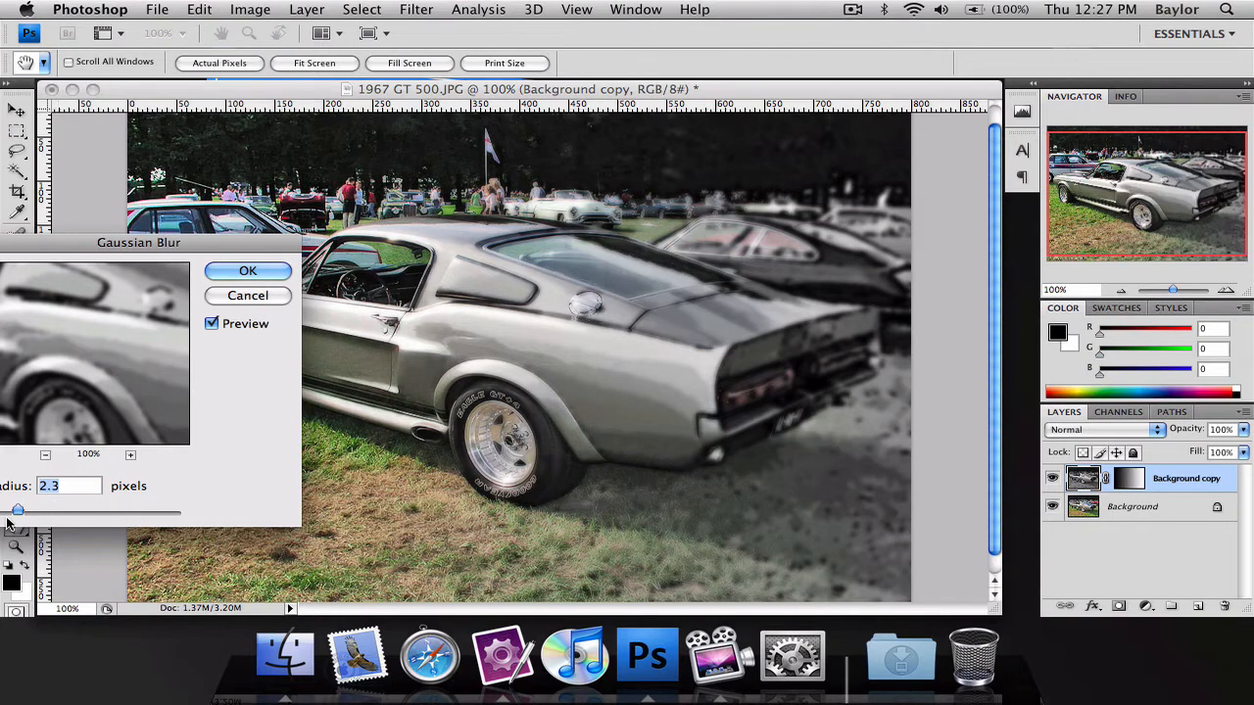
{"action": "left_click_drag", "start_coordinate": [18, 511], "coordinate": [18, 515]}
{"action": "left_click", "coordinate": [226, 277]}
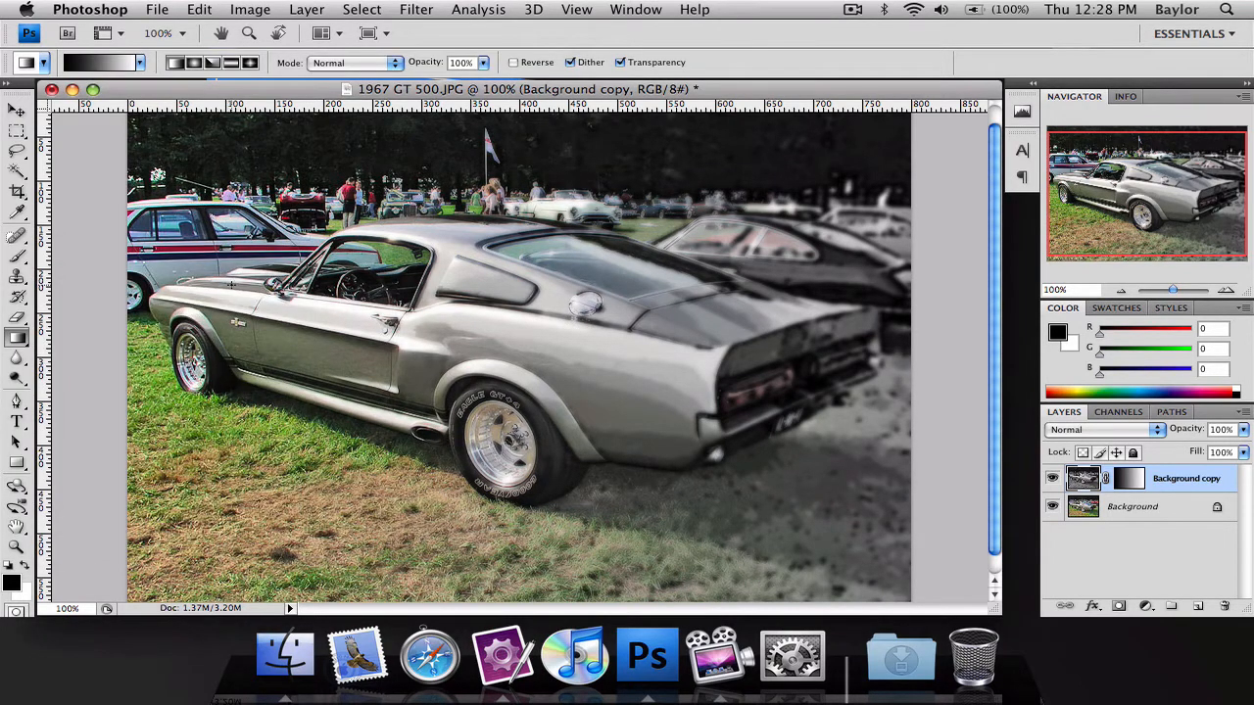